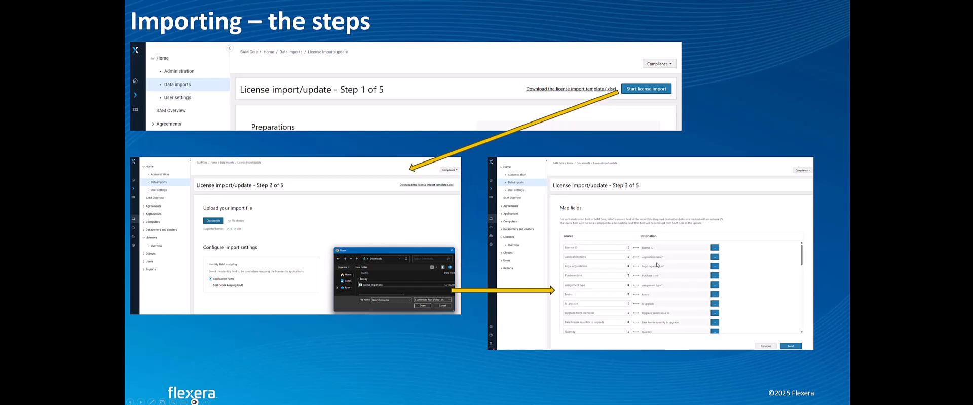
left_click(616, 315)
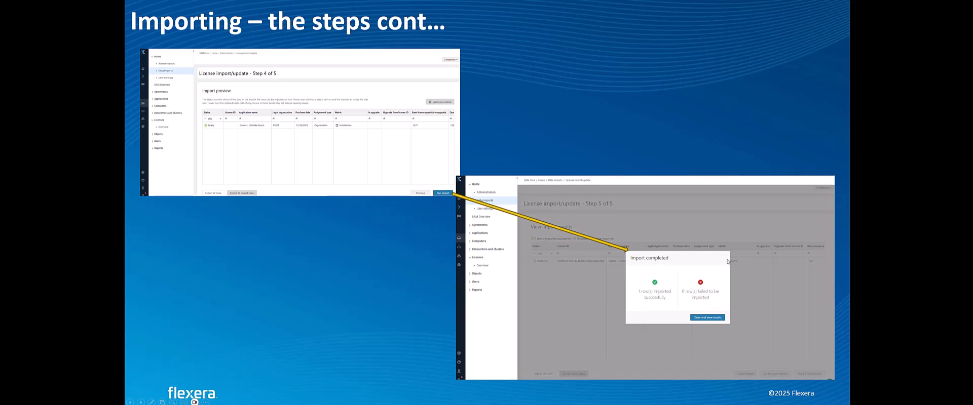
left_click(703, 303)
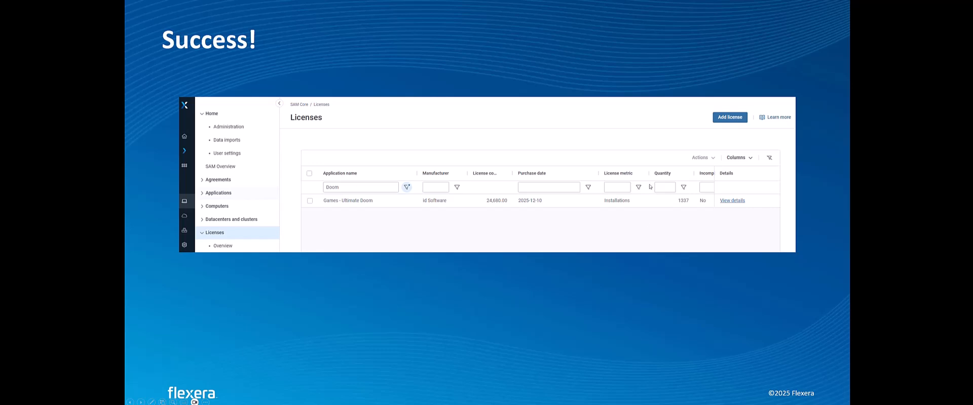
left_click(517, 233)
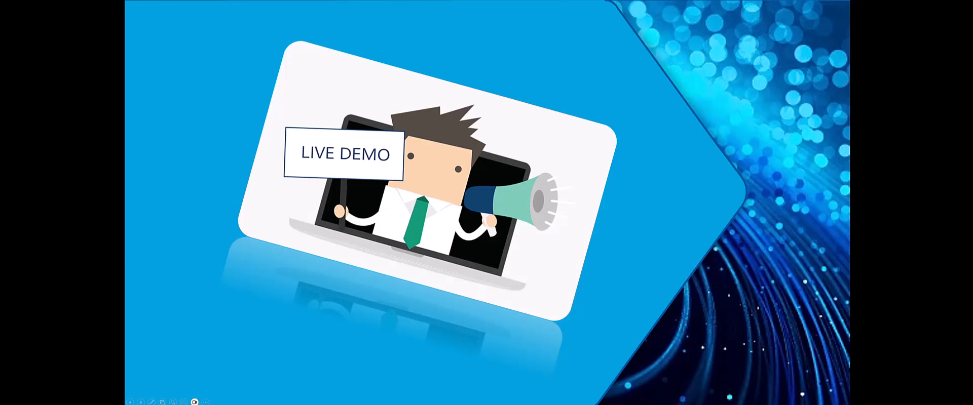
Switch to SAM Core in the browser and start a license import from the License import/update data import
key("alt+Tab")
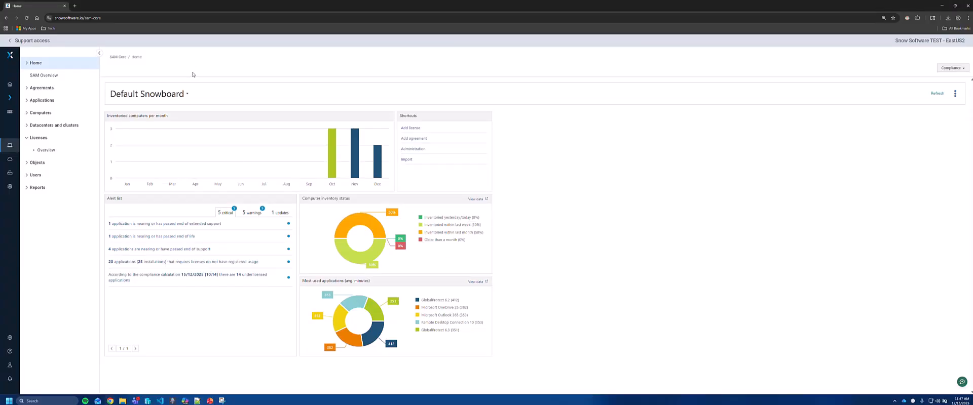
left_click(45, 64)
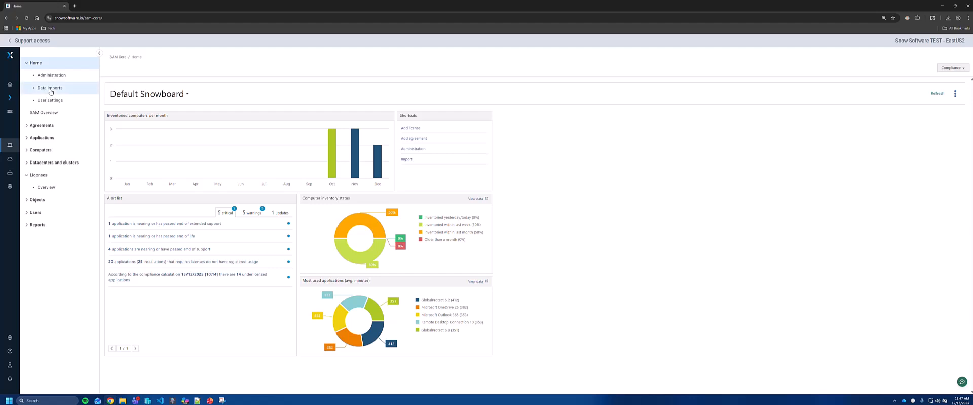
left_click(50, 90)
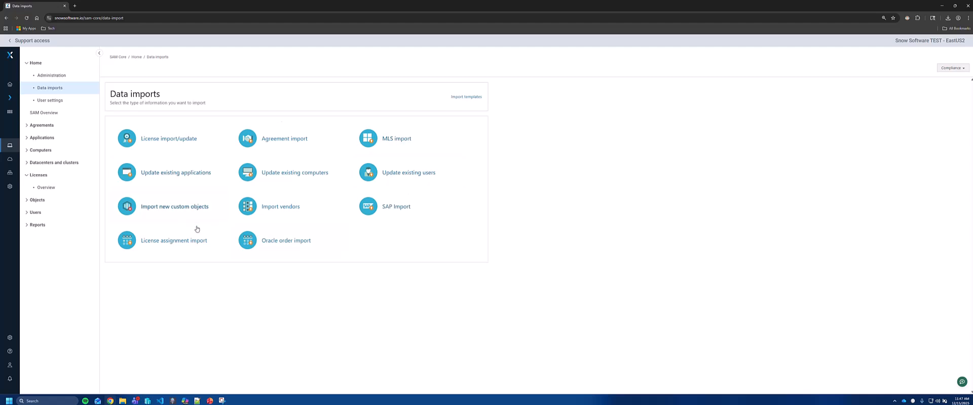
left_click(171, 140)
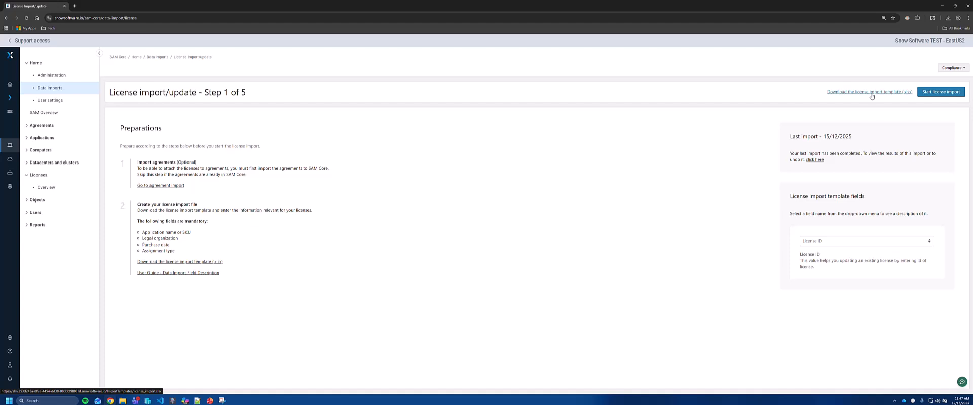
left_click(924, 93)
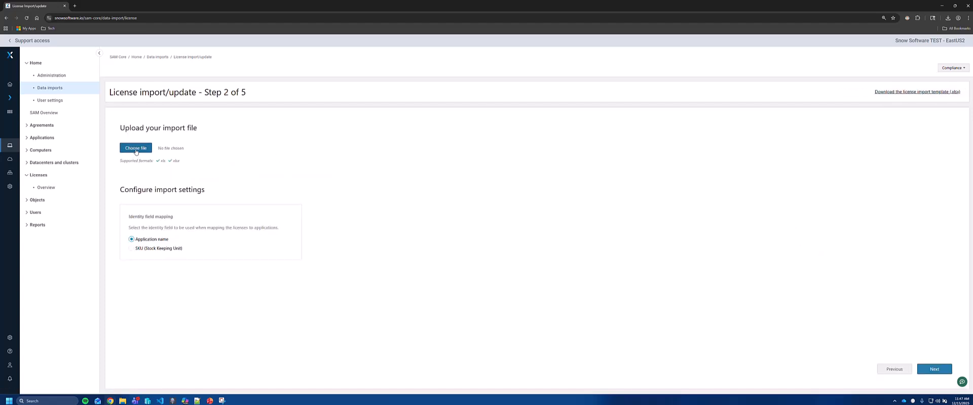
Upload license_import_EXAMPLE.xlsx as the import file and continue to field mapping with Application name as the identity field
left_click(136, 148)
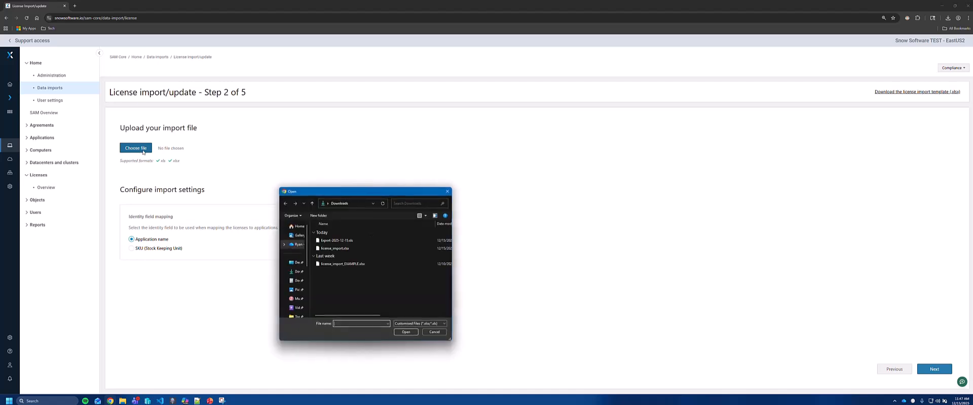
double_click(346, 264)
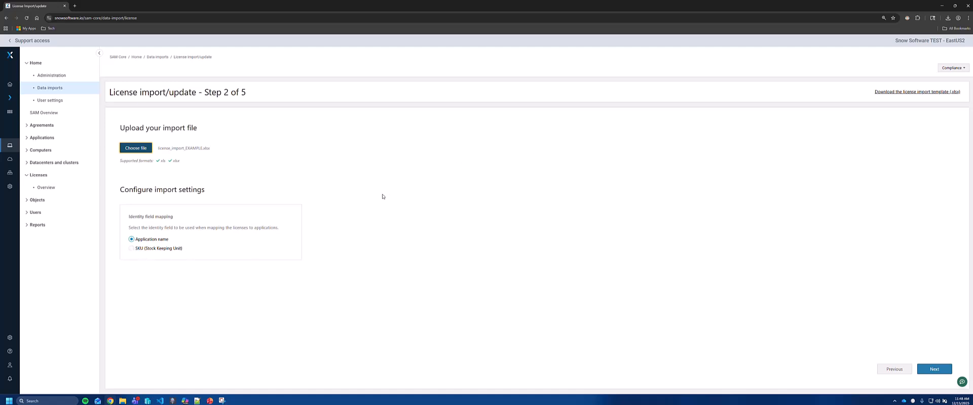
left_click(935, 369)
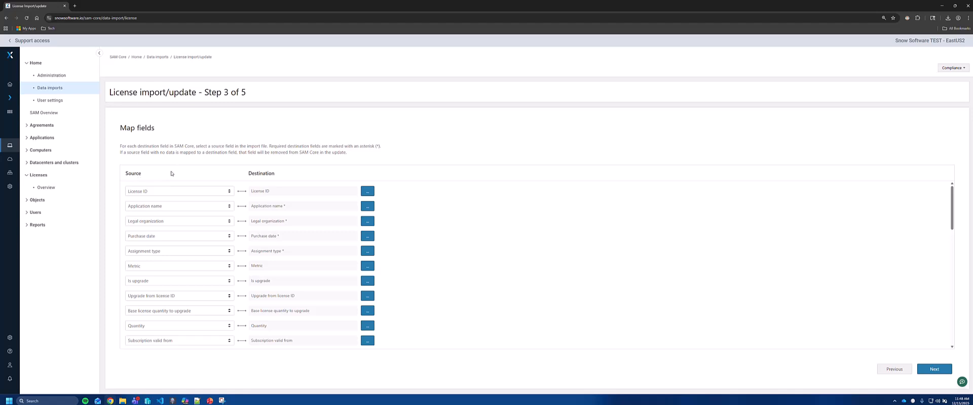
Check the source-to-destination field mappings through the end of the list and continue to the import preview
scroll(264, 228, "down", 8)
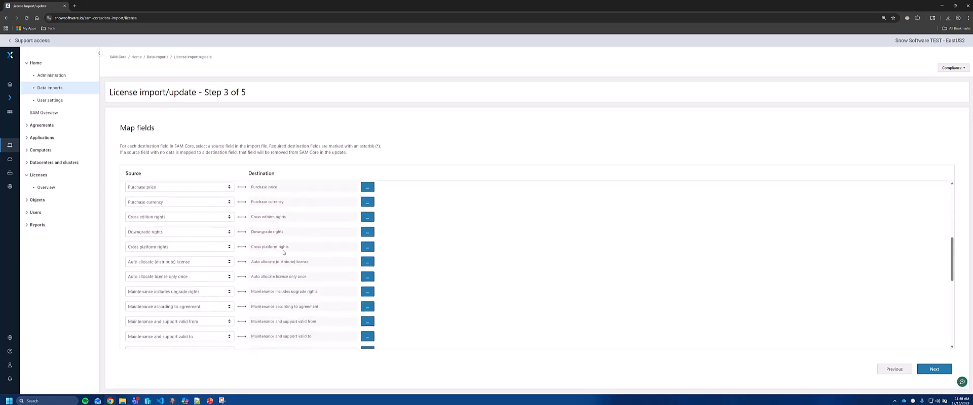
scroll(282, 252, "down", 2)
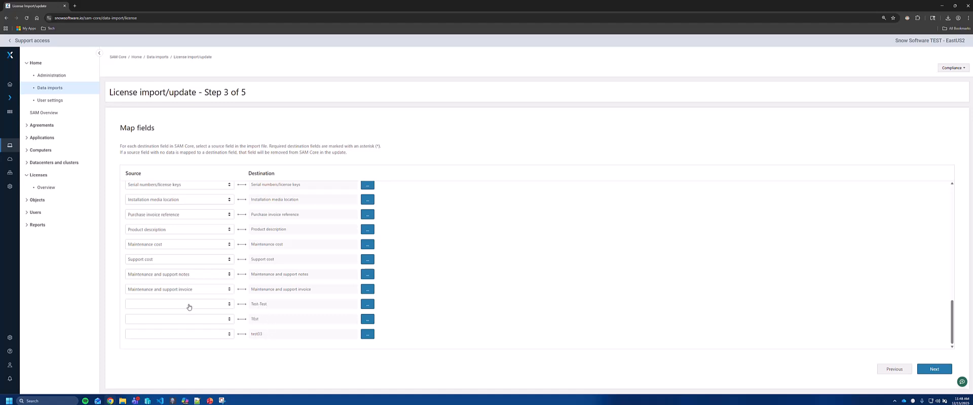
scroll(630, 274, "up", 10)
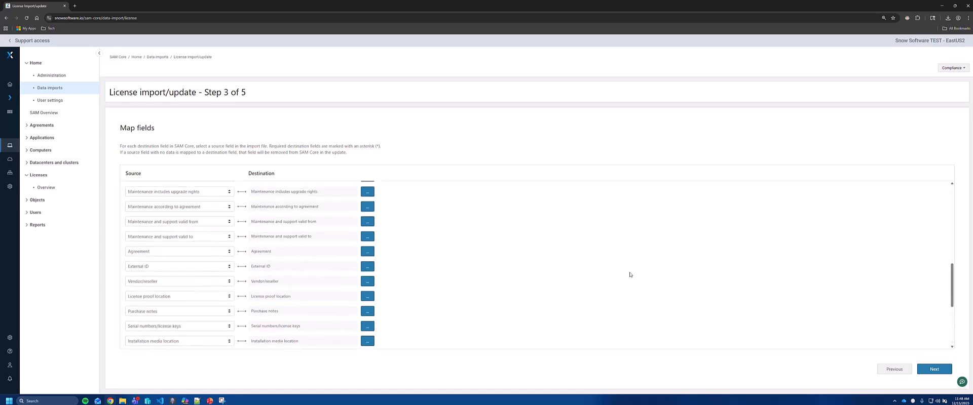
left_click(927, 370)
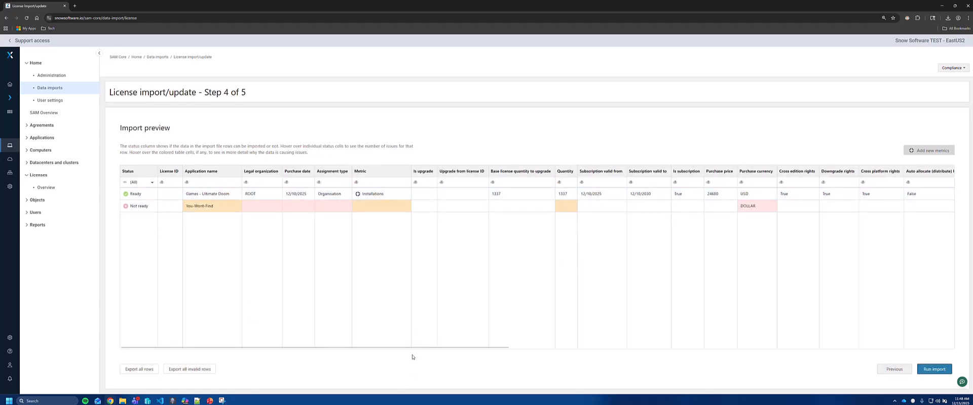
Examine the import preview, reading the status details and highlighted cells of the You-Wont-Find row
left_click_drag(415, 348, 279, 197)
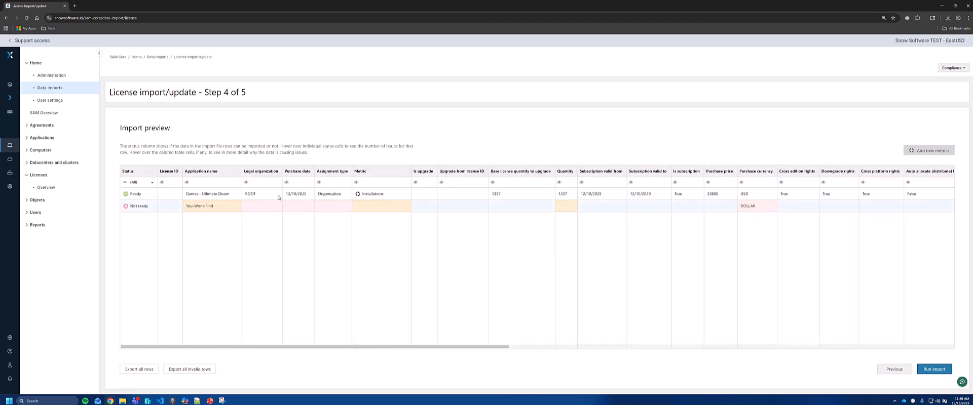
mouse_move(135, 208)
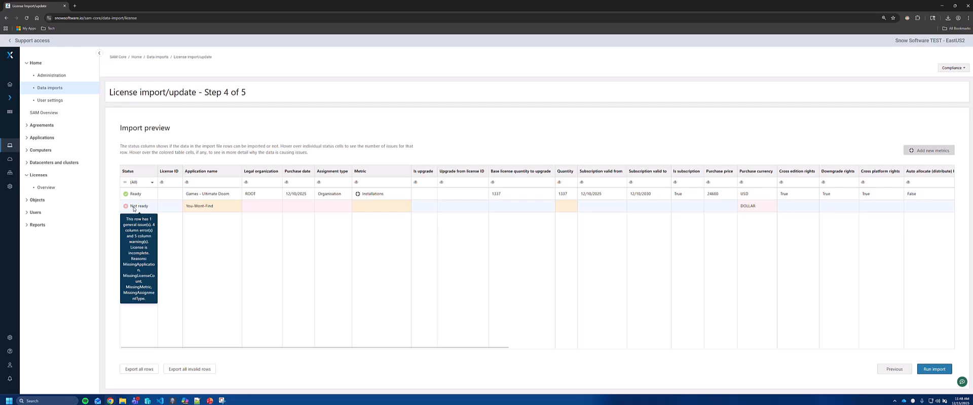
mouse_move(262, 210)
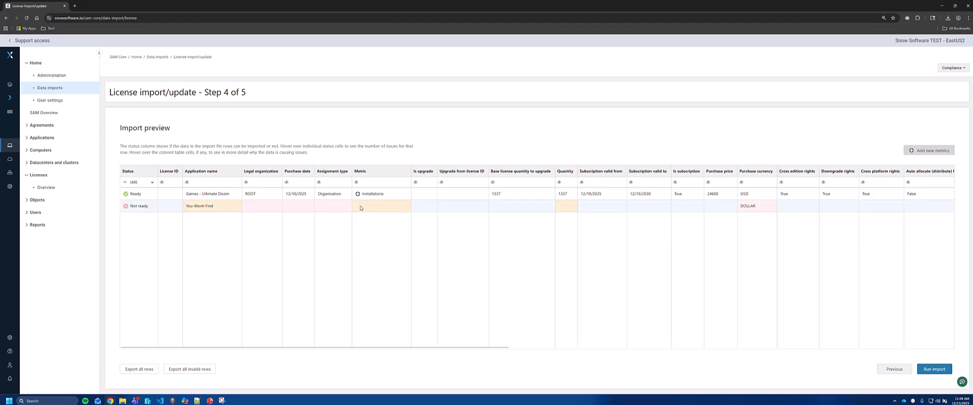
mouse_move(572, 209)
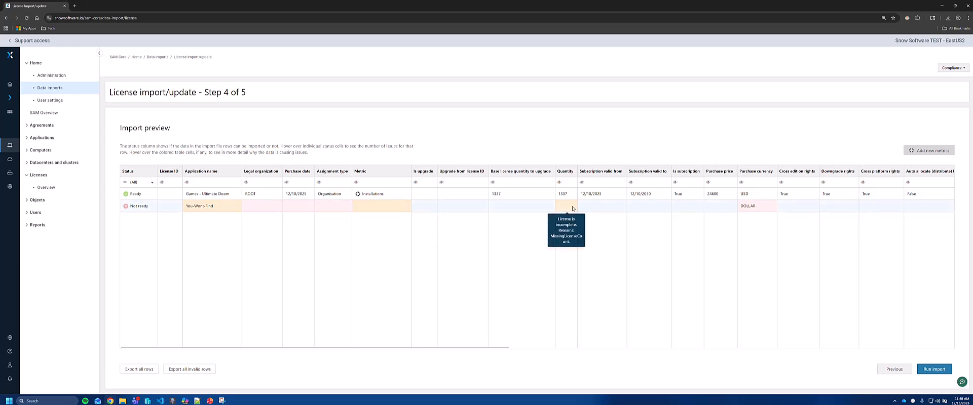
mouse_move(759, 210)
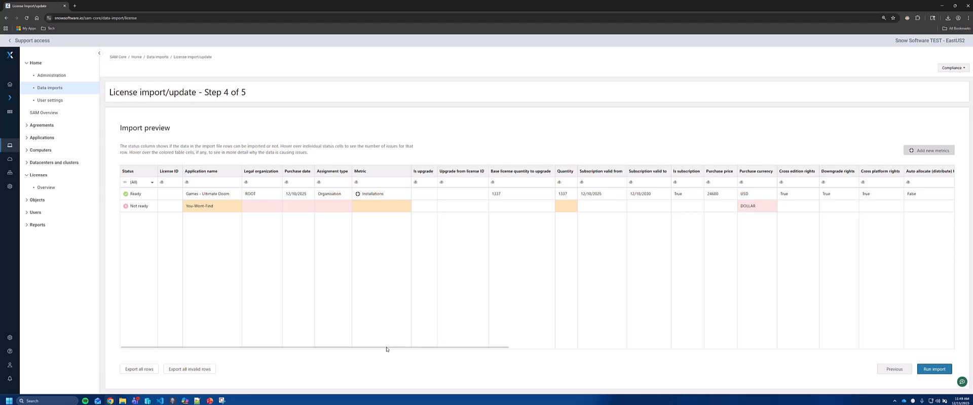
left_click_drag(387, 347, 167, 335)
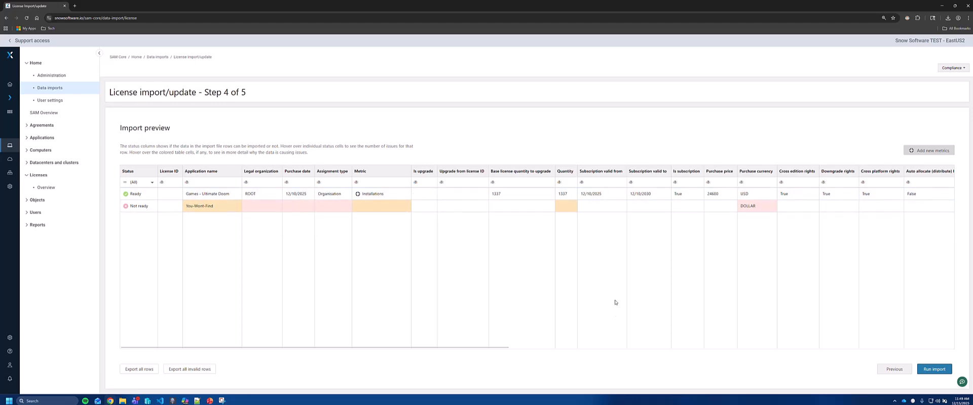
Run the license import and proceed from its results to the licenses list
left_click(934, 370)
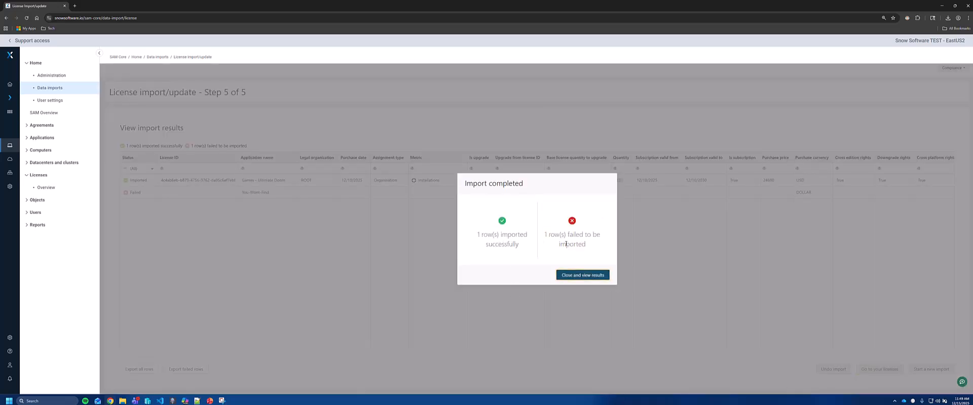
left_click(578, 278)
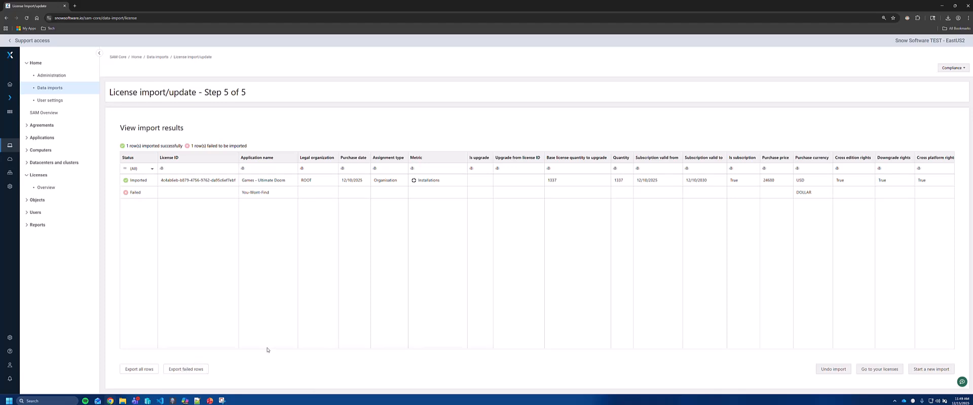
left_click(876, 373)
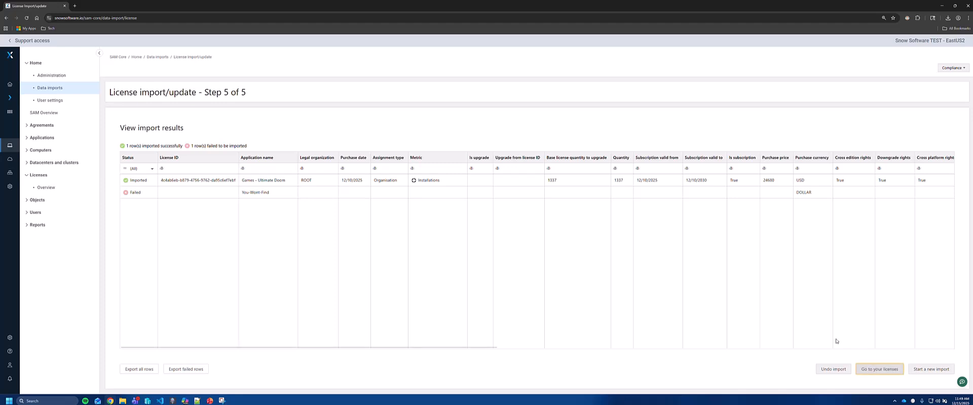
Filter the licenses list by the application name "doom"
left_click(340, 132)
type("doom")
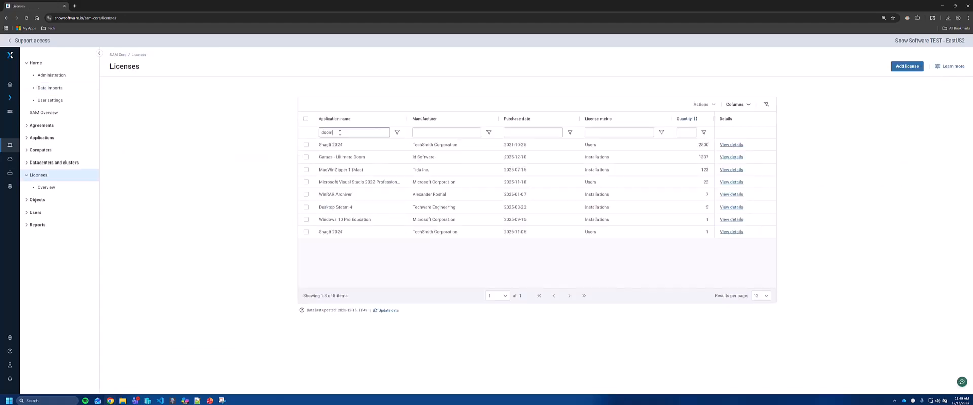
key("Return")
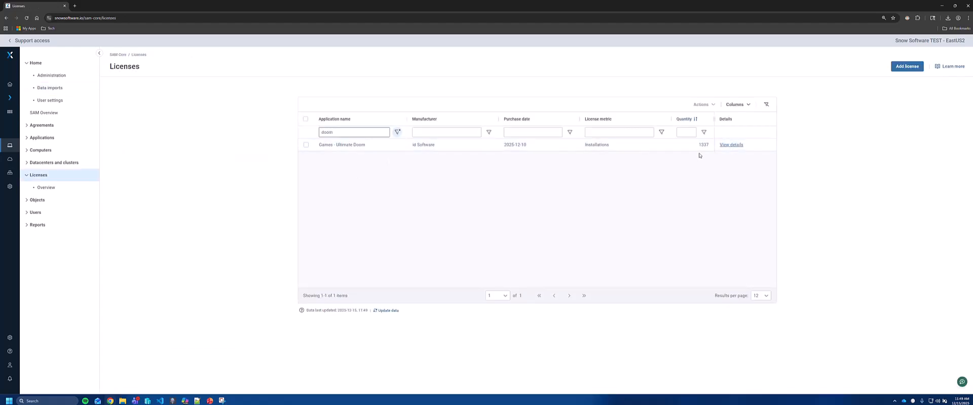
Open the Games - Ultimate Doom license details and review its overview, purchase, maintenance and support, and assignment data
left_click(731, 145)
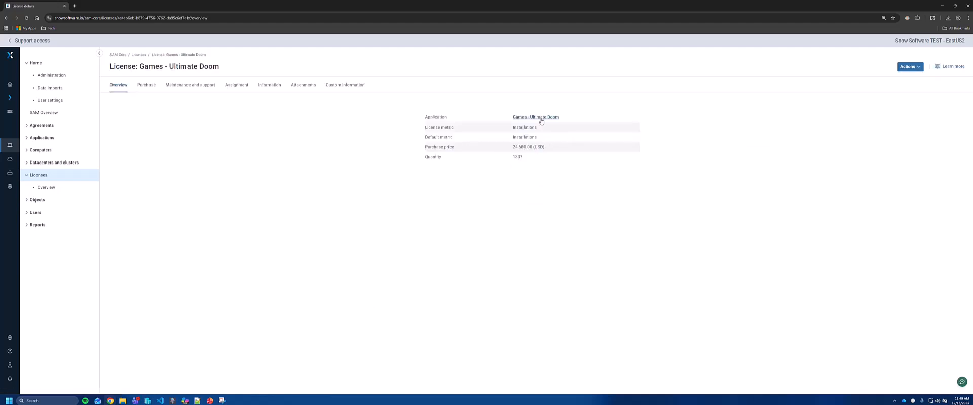
mouse_move(513, 147)
left_mouse_down()
mouse_move(546, 147)
mouse_move(523, 157)
left_mouse_up()
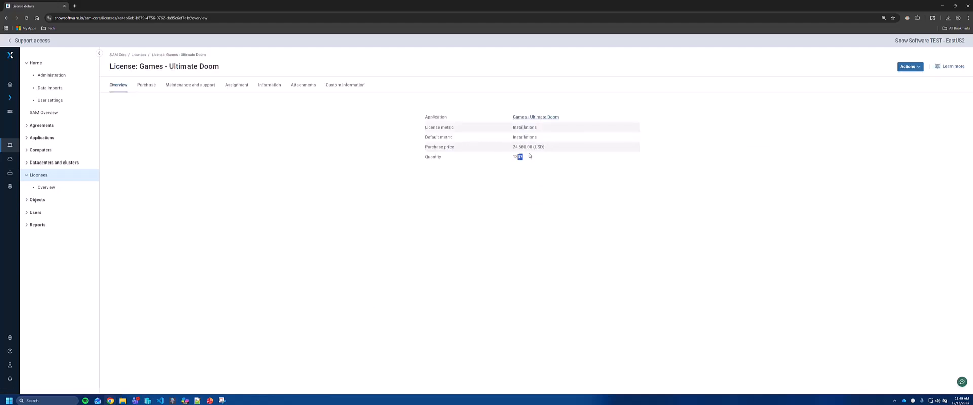
left_click(146, 84)
left_click_drag(520, 127, 524, 233)
left_click(190, 85)
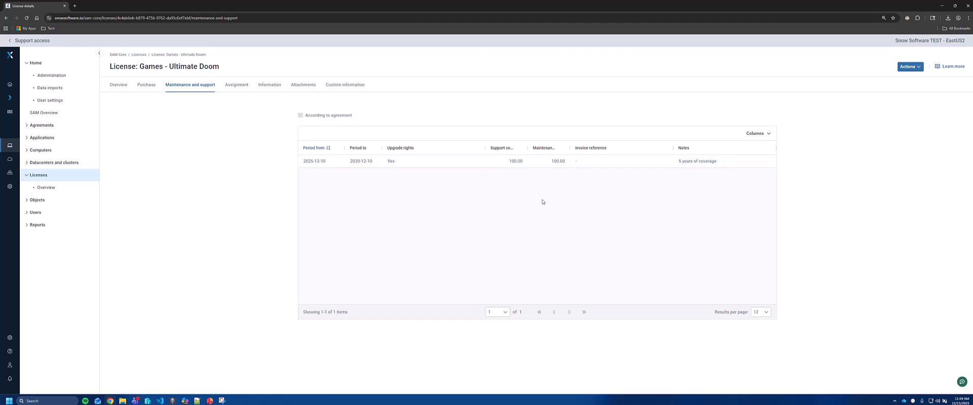
left_click(236, 84)
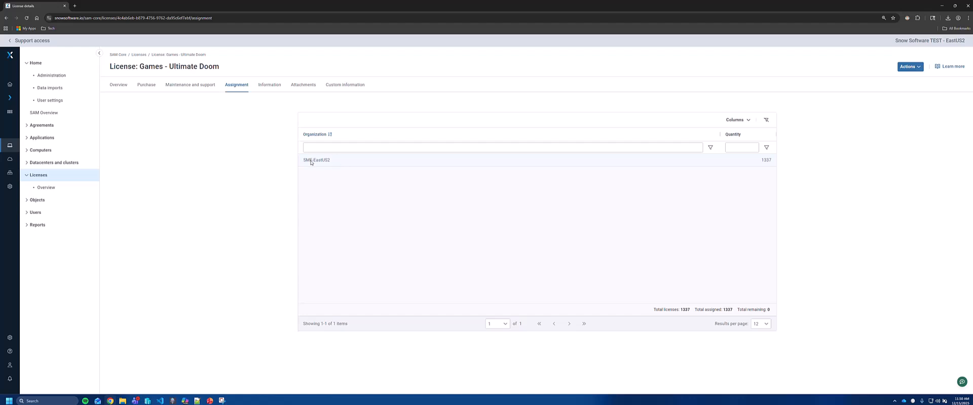
Review the Games - Ultimate Doom license's general information and its attached links and files
left_click(270, 85)
left_click_drag(428, 117, 545, 191)
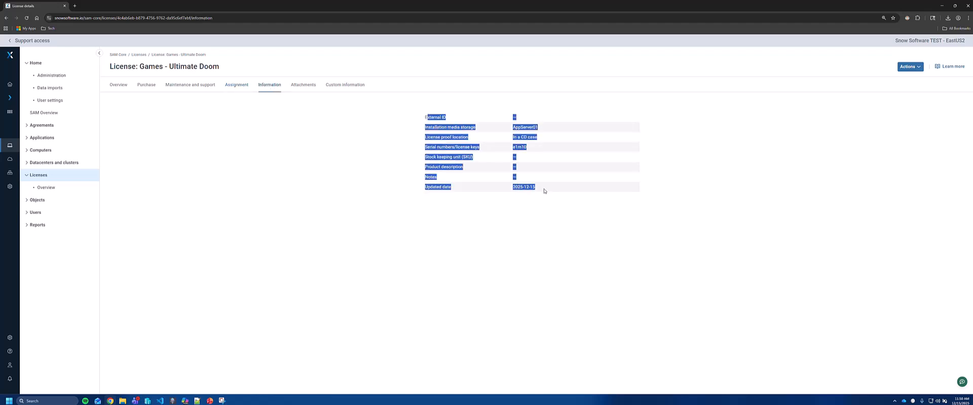
left_click(315, 88)
left_click(135, 100)
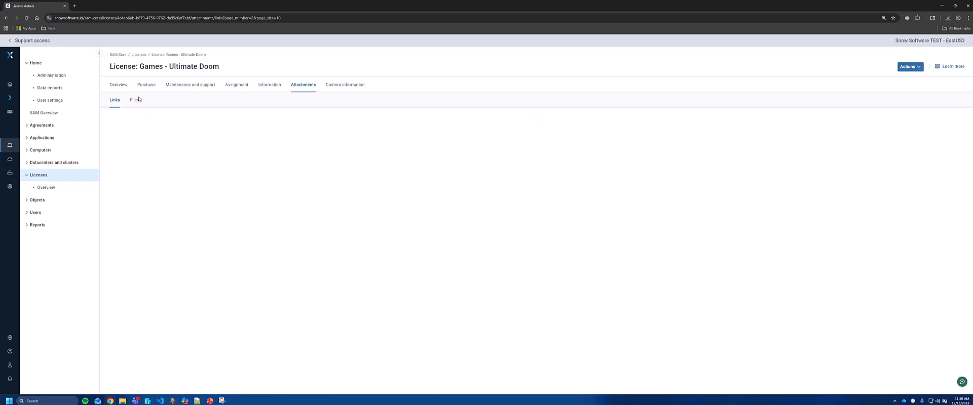